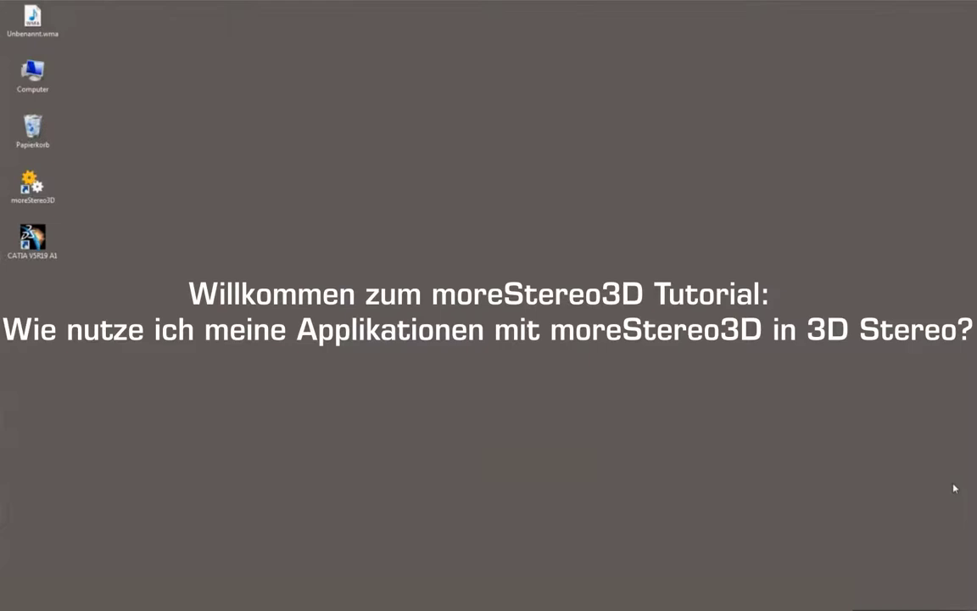
Start moreStereo3D 6.0.290 from its desktop icon so it runs in the background
double_click(34, 184)
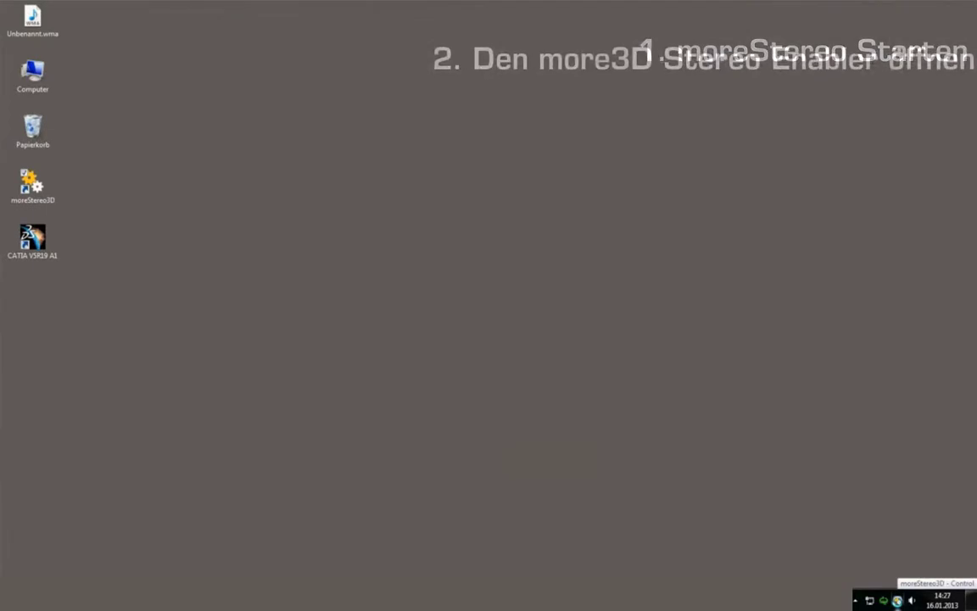
Open the more3D Stereo Enabler from the tray and delete the CNEXT.exe entry, keeping mo3dtest.exe
right_click(898, 600)
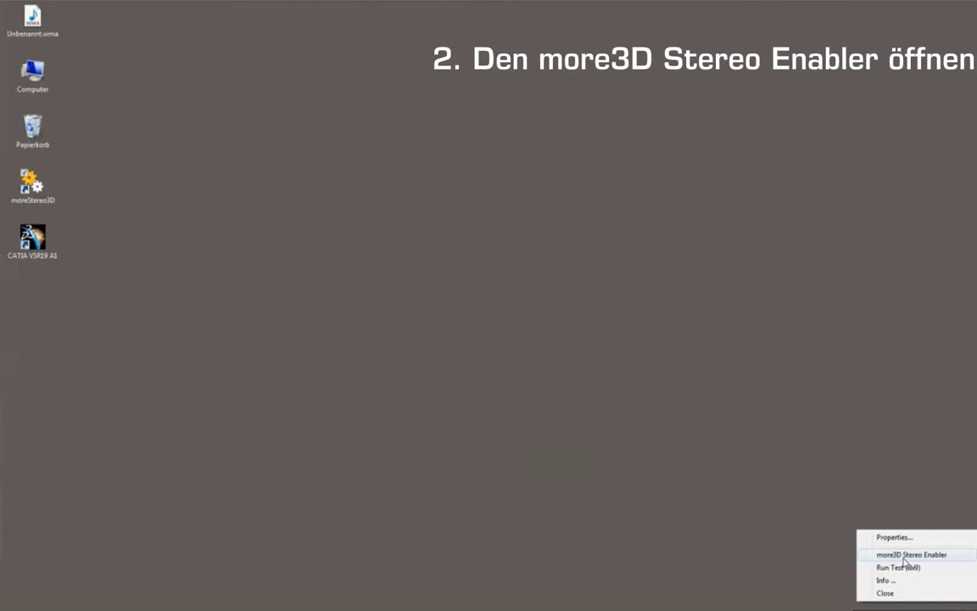
left_click(908, 555)
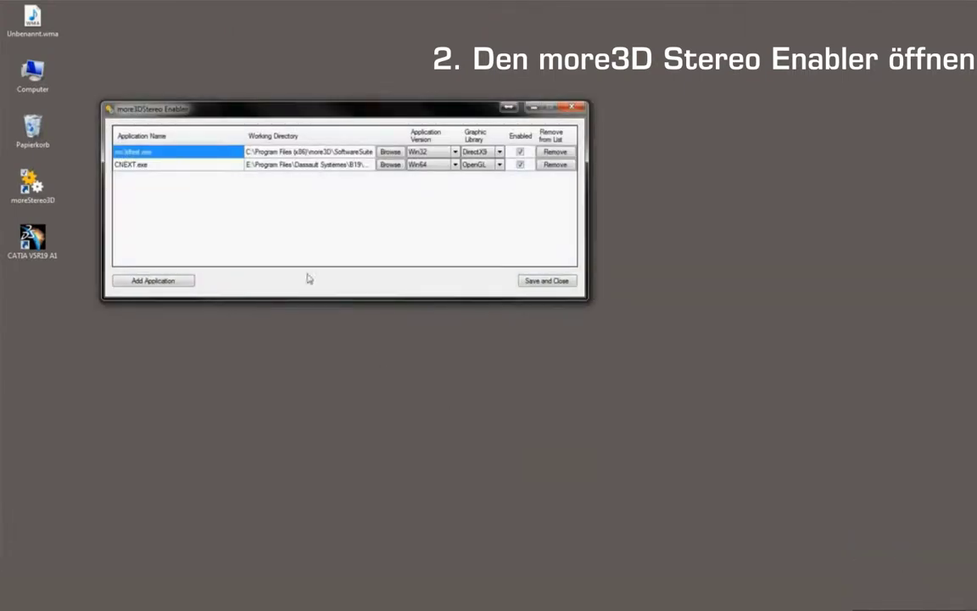
left_click(131, 165)
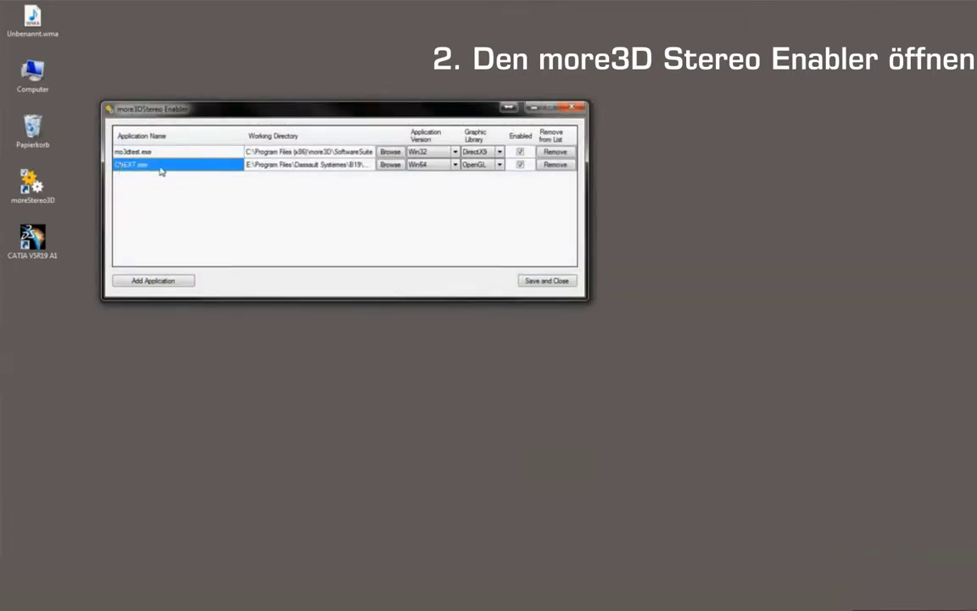
left_click(257, 166)
left_click(519, 168)
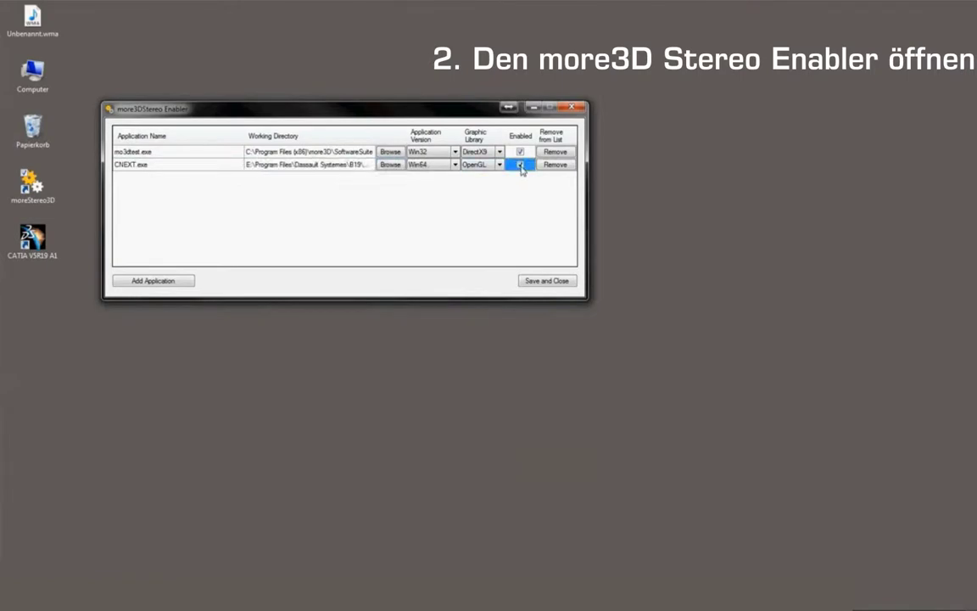
left_click(558, 166)
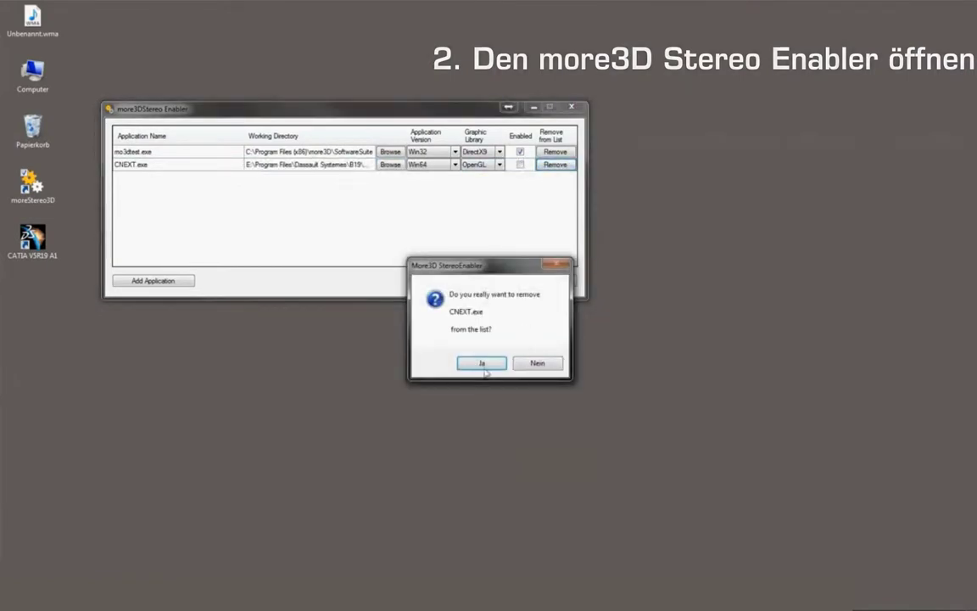
left_click(471, 366)
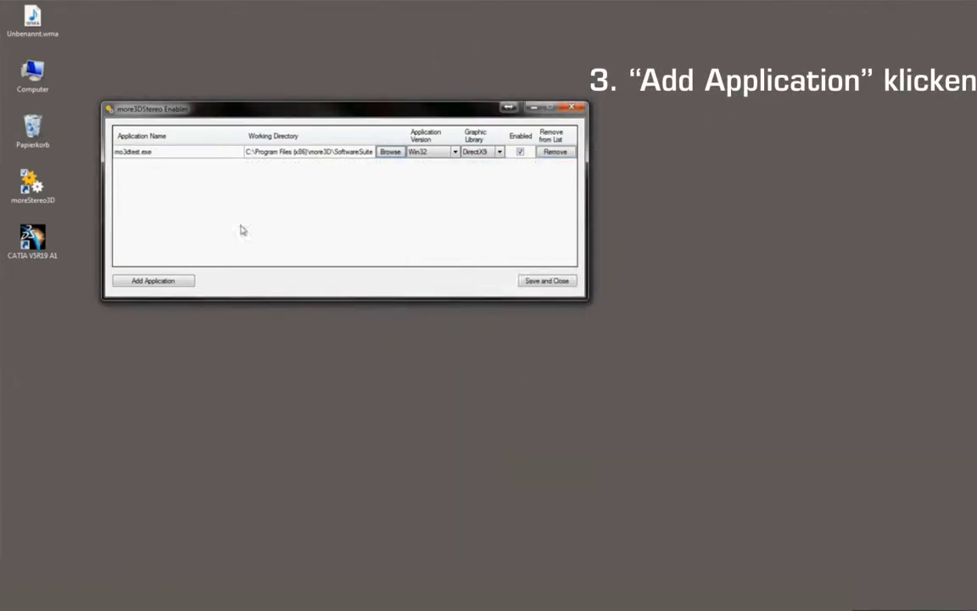
Pick CNEXT.exe from CATIA's B19\win_b64\code\bin folder as the new application to add
left_click(132, 284)
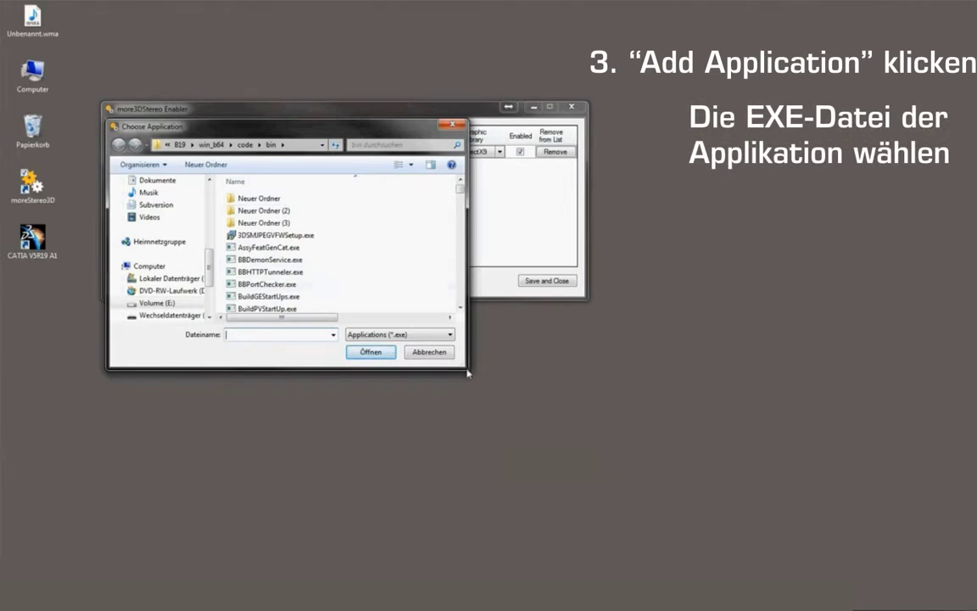
left_click_drag(467, 371, 621, 518)
left_click_drag(611, 193, 613, 327)
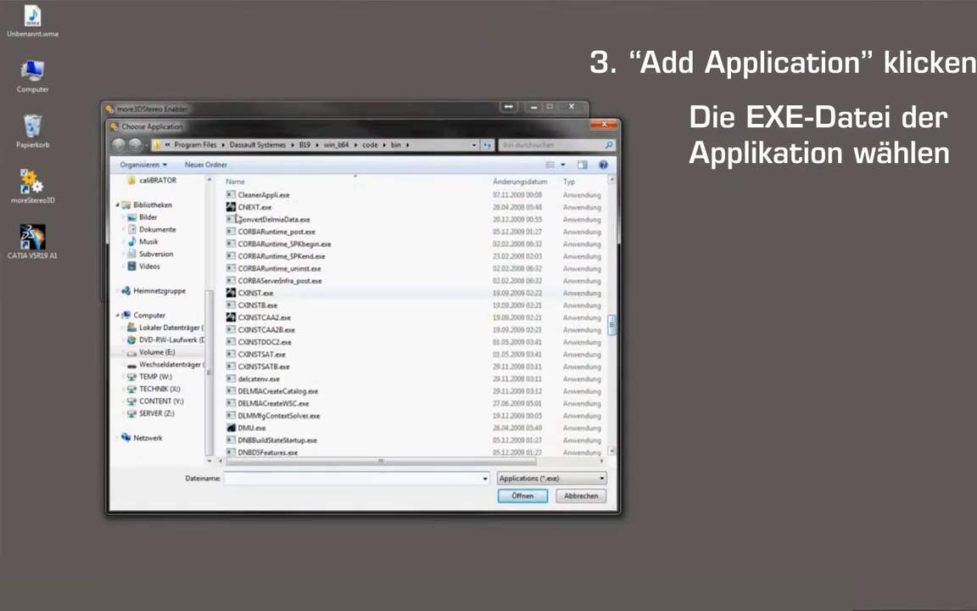
left_click(248, 207)
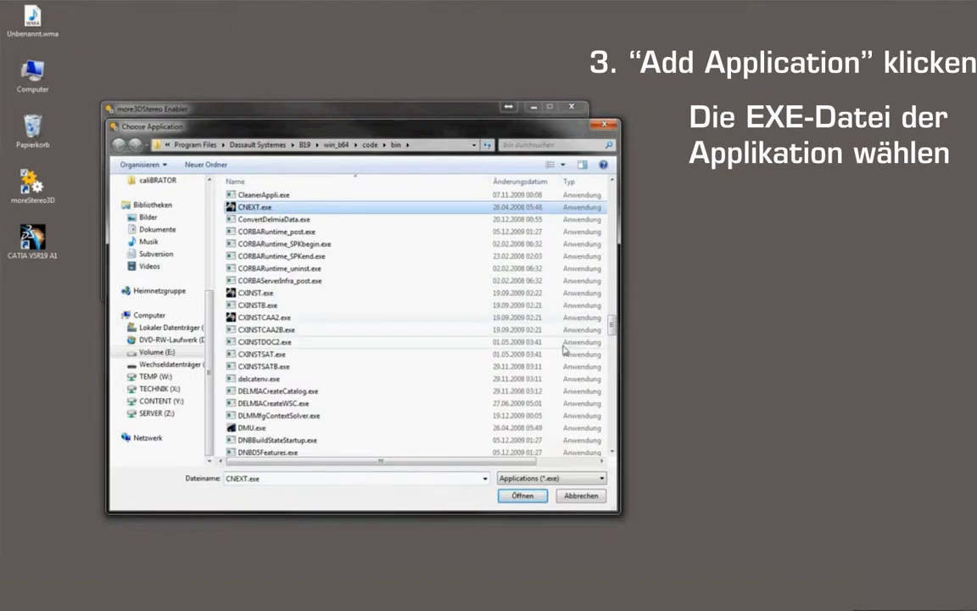
left_click(522, 497)
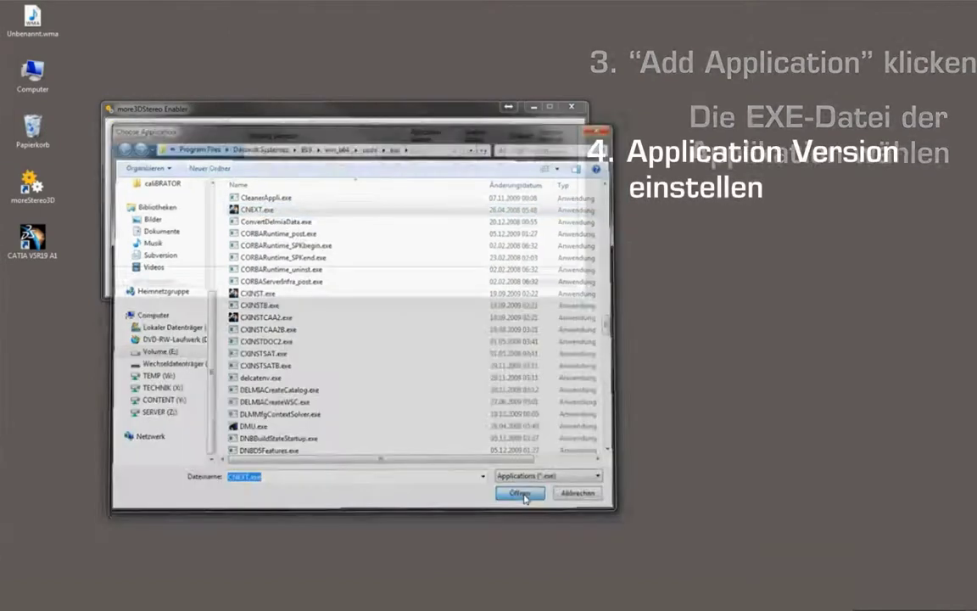
Set the new CNEXT.exe entry's application version to Win64
left_click(294, 150)
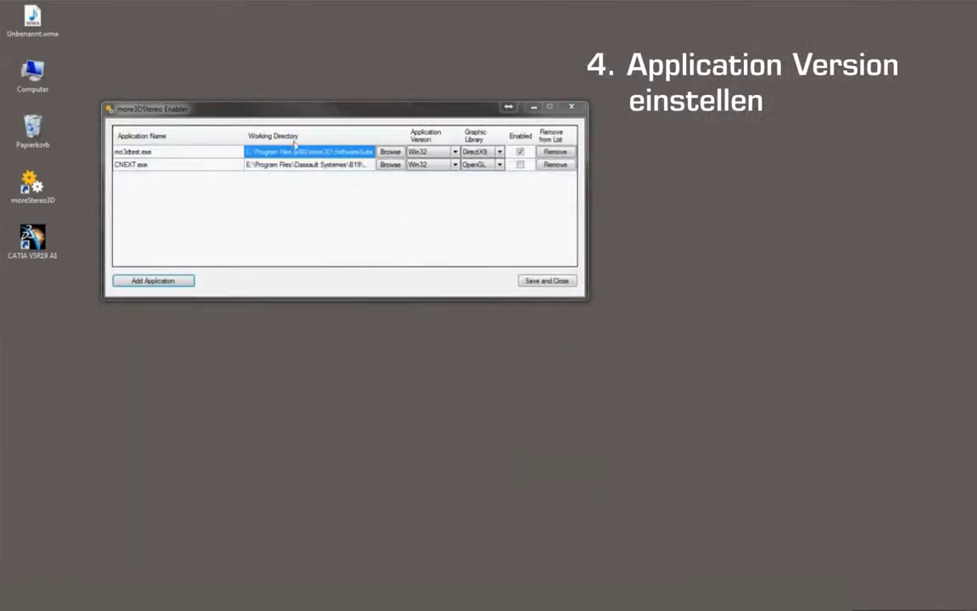
left_click(140, 151)
left_click(196, 166)
left_click(310, 166)
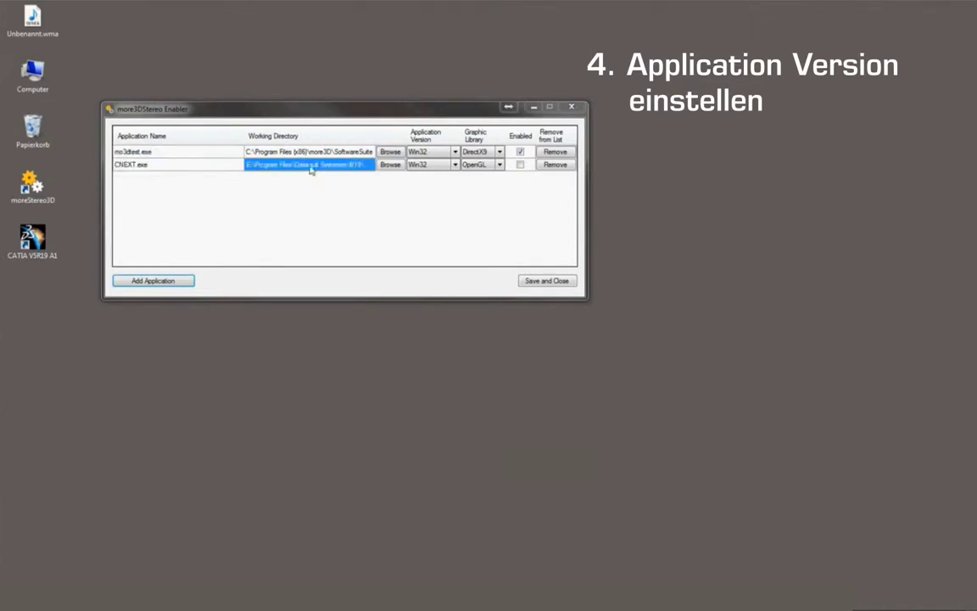
left_click(416, 166)
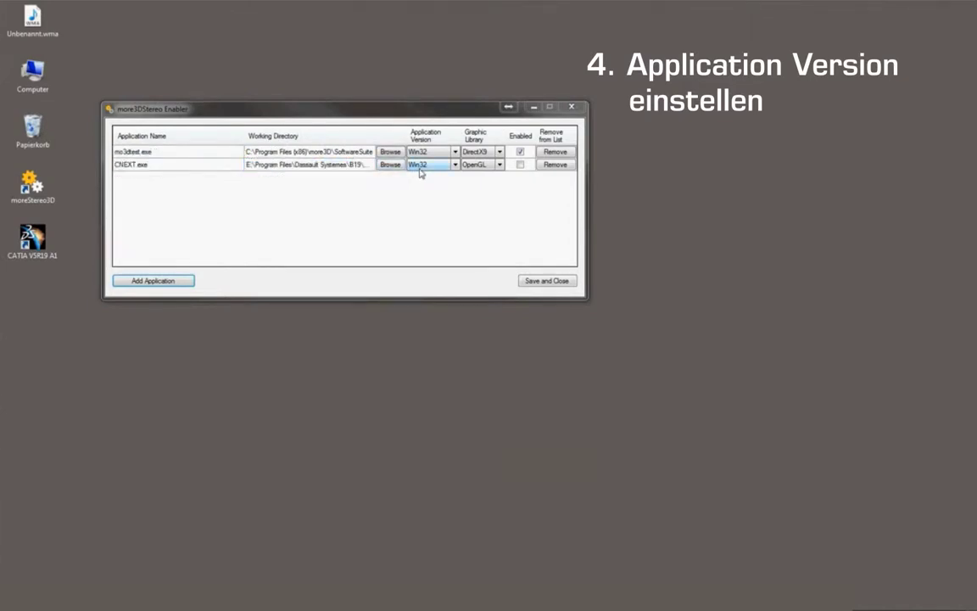
left_click(441, 139)
left_click(447, 165)
left_click(447, 164)
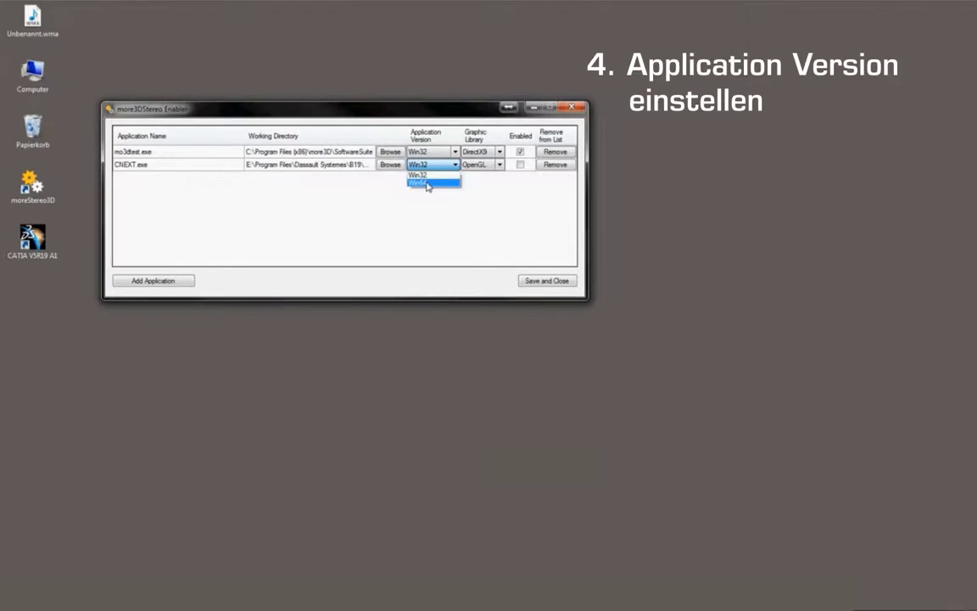
left_click(427, 184)
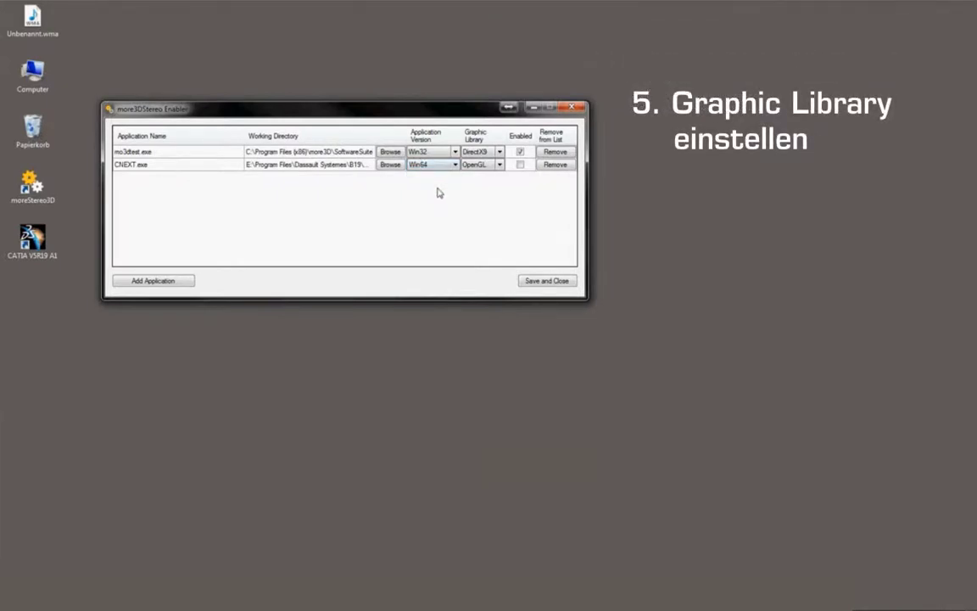
Keep OpenGL as CNEXT.exe's graphic library, enable it, and save and close the enabler
left_click(498, 165)
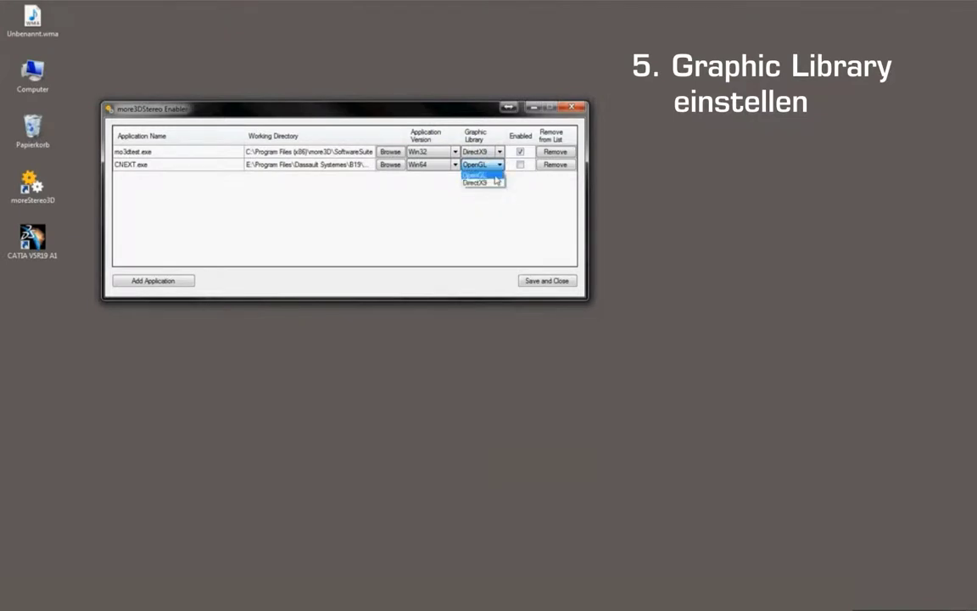
left_click(495, 176)
left_click(521, 165)
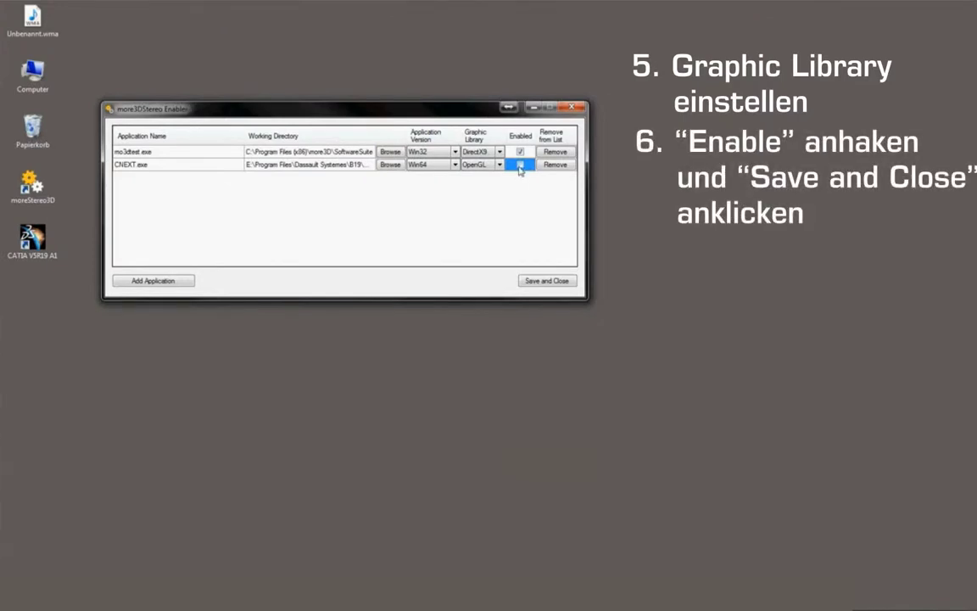
left_click(548, 280)
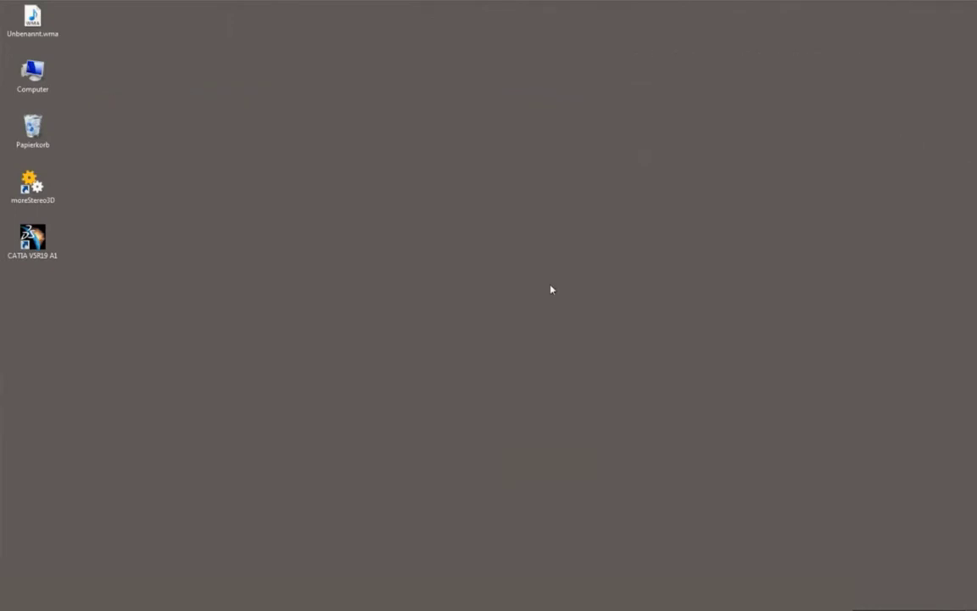
Launch CATIA V5R19, dismiss the OpenGL warning, and open the recent SW3dPS-plane777.CATPart
double_click(39, 241)
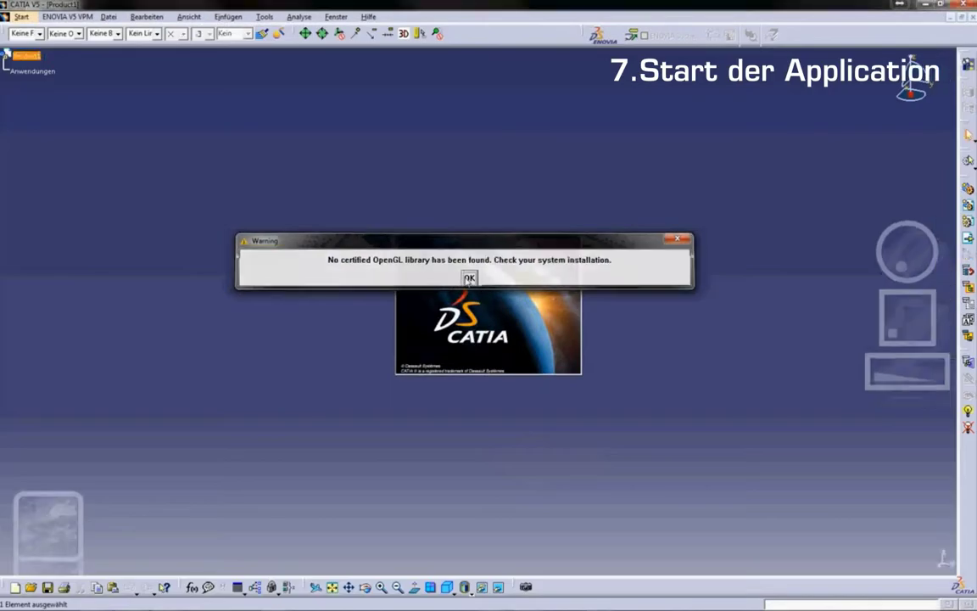
left_click(466, 276)
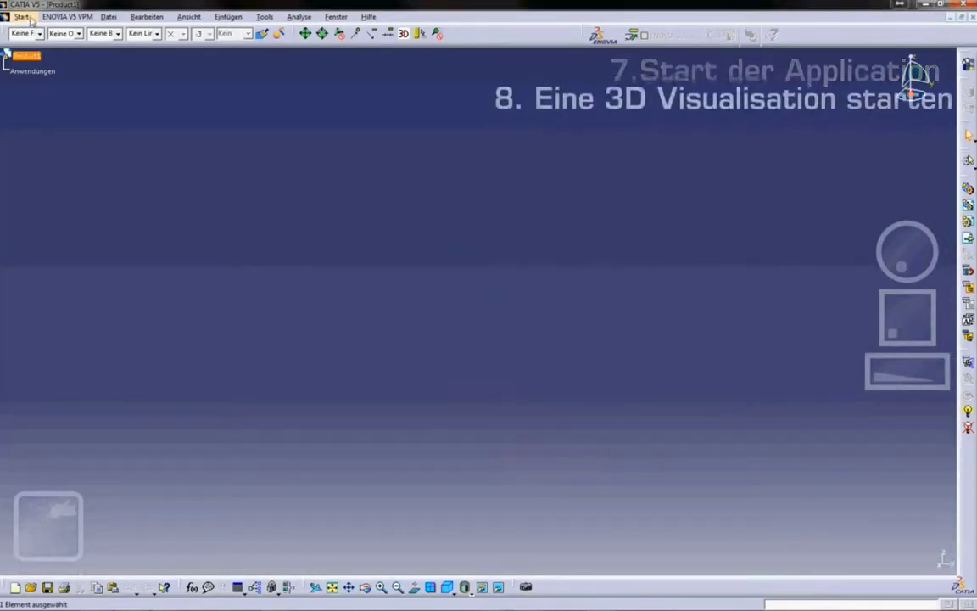
left_click(20, 16)
left_click(51, 238)
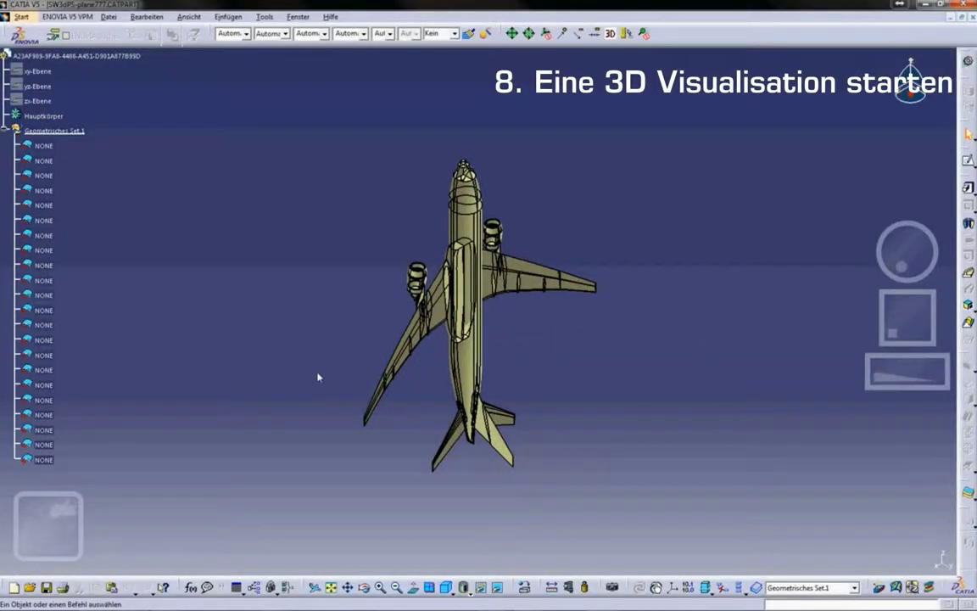
Orbit the 777 plane so its nose tilts toward the viewer, then pan it slightly up and left
mouse_move(376, 401)
middle_mouse_down()
mouse_move(407, 459)
mouse_move(489, 467)
mouse_move(623, 426)
mouse_move(748, 266)
middle_mouse_up()
mouse_move(477, 140)
middle_mouse_down()
mouse_move(475, 115)
mouse_move(475, 247)
mouse_move(446, 395)
mouse_move(482, 453)
mouse_move(452, 462)
mouse_move(516, 382)
mouse_move(495, 386)
mouse_move(495, 370)
middle_mouse_up()
scroll(494, 376, "down", 2)
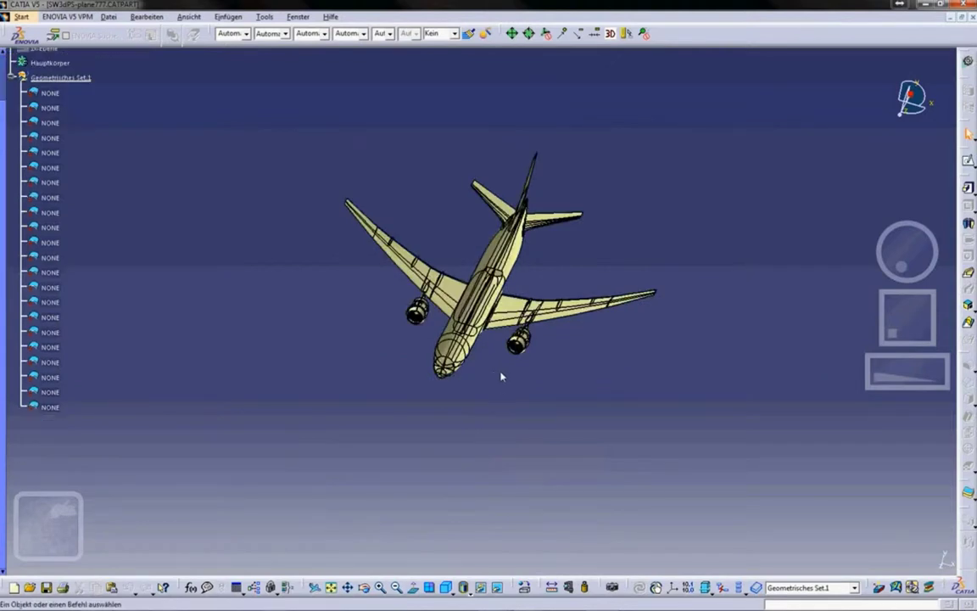
middle_click_drag(479, 460, 479, 456)
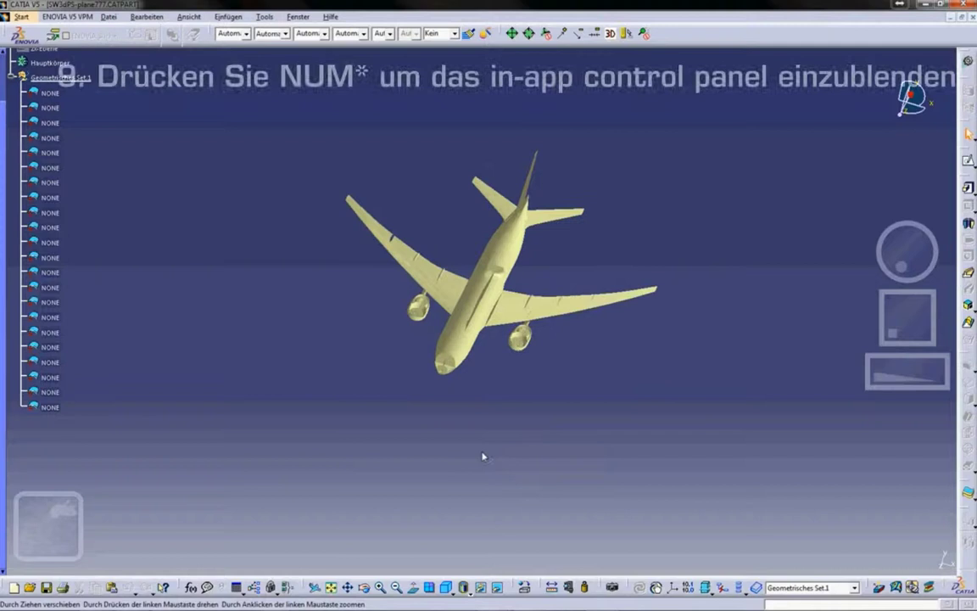
middle_click_drag(479, 456, 458, 456)
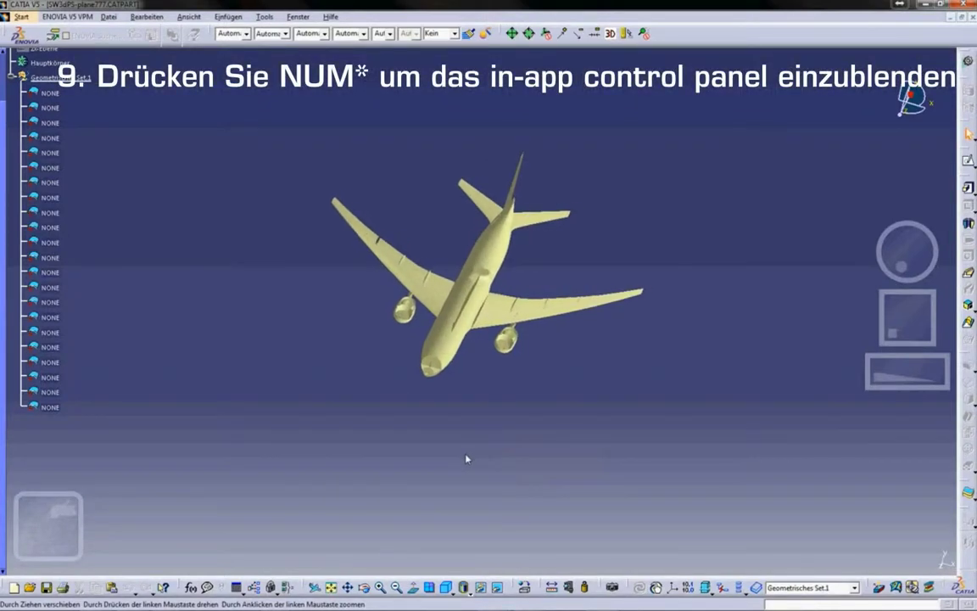
Show the moreStereo GL in-app control panel with the NUM* key
key("KP_Multiply")
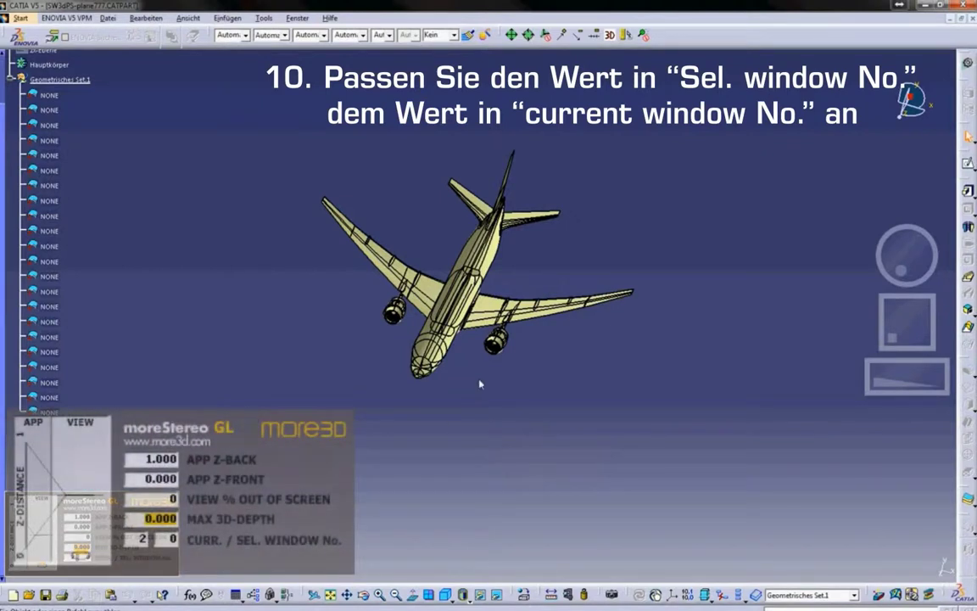
Make selected window No. 2 match current window No. 2, nudging the plane down and right
mouse_move(499, 376)
middle_mouse_down()
mouse_move(530, 376)
mouse_move(497, 384)
middle_mouse_up()
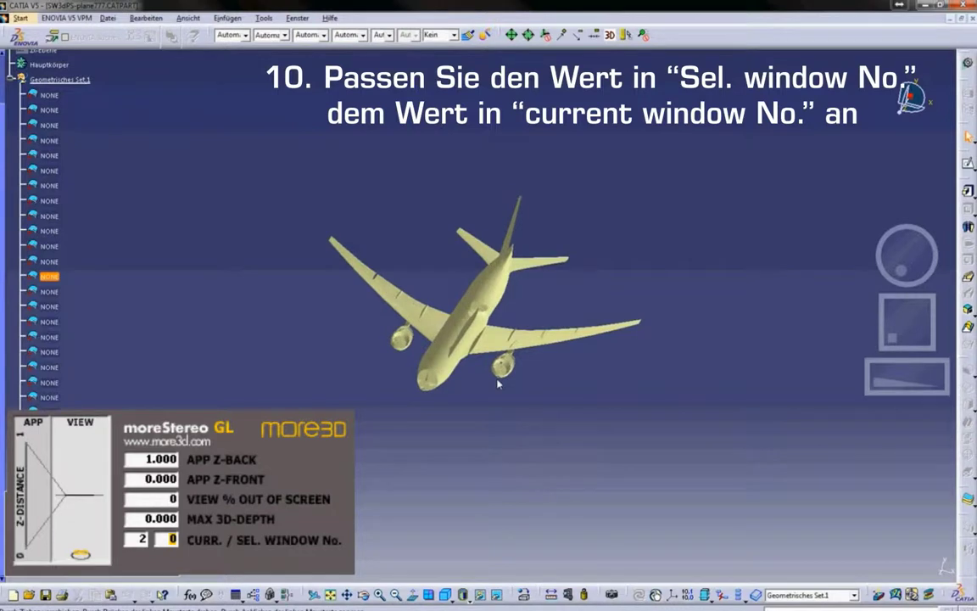
middle_click_drag(499, 385, 503, 384)
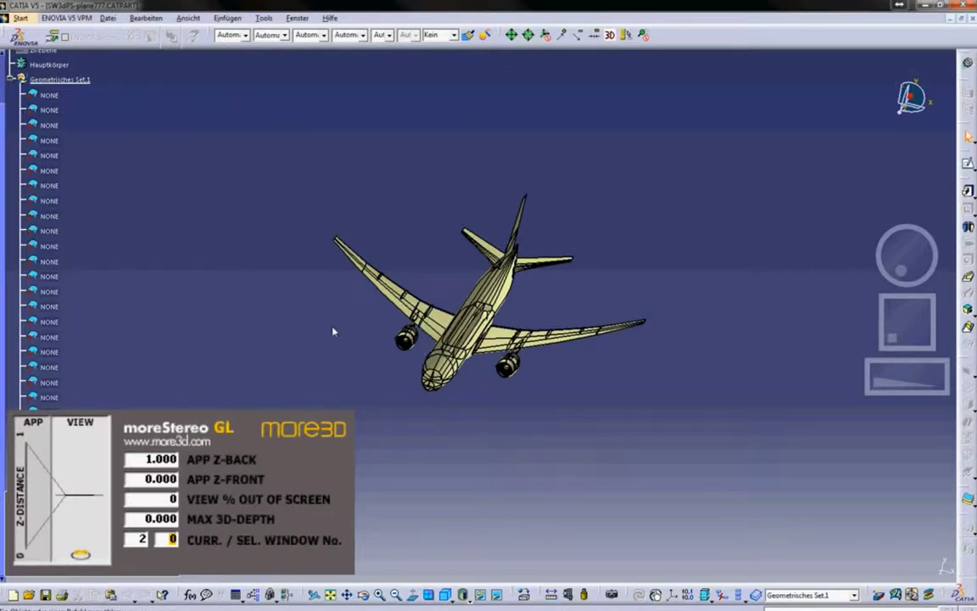
mouse_move(340, 332)
middle_mouse_down()
mouse_move(351, 334)
mouse_move(348, 322)
mouse_move(332, 327)
middle_mouse_up()
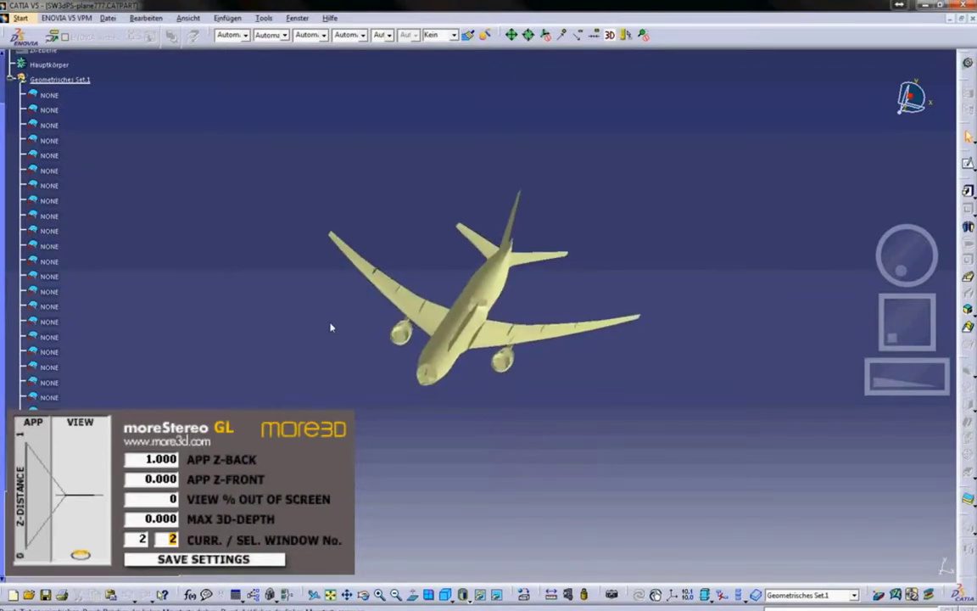
Raise MAX 3D-DEPTH to 0.050 and orbit the plane to check the red-green anaglyph stereo
key("Up")
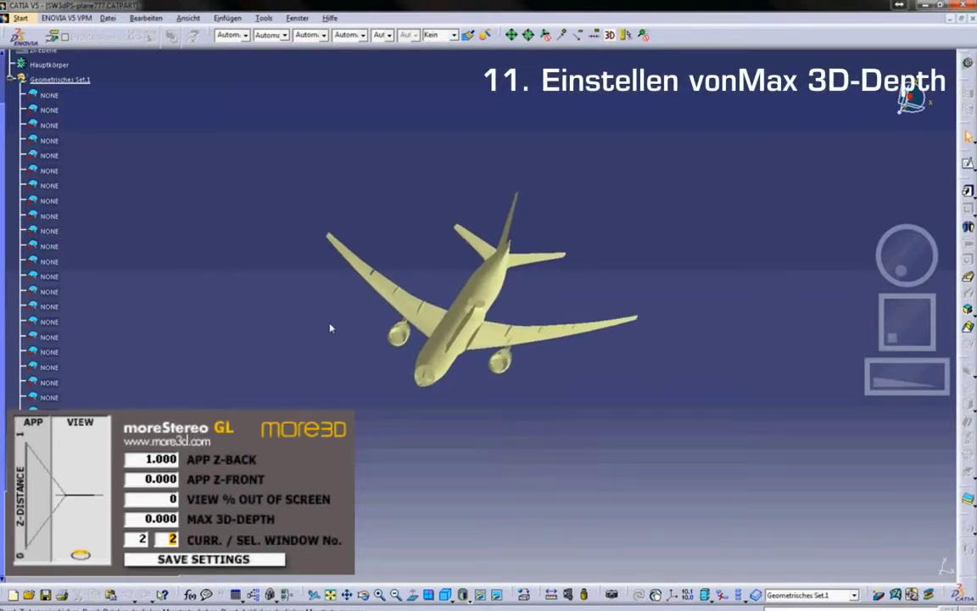
mouse_move(334, 328)
middle_mouse_down()
mouse_move(305, 323)
mouse_move(334, 334)
middle_mouse_up()
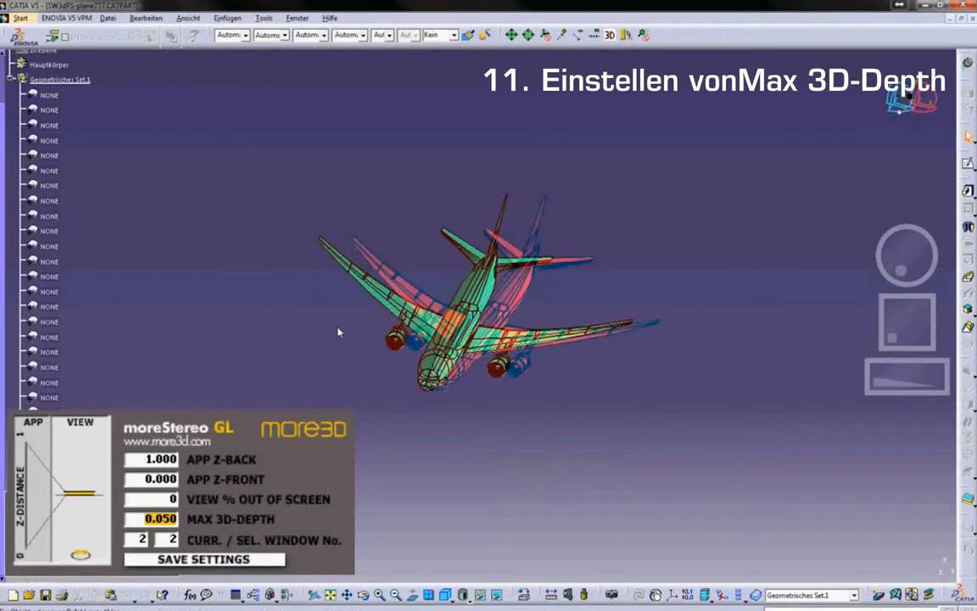
mouse_move(549, 391)
middle_mouse_down()
mouse_move(553, 375)
mouse_move(573, 406)
mouse_move(543, 416)
mouse_move(615, 421)
mouse_move(621, 320)
middle_mouse_up()
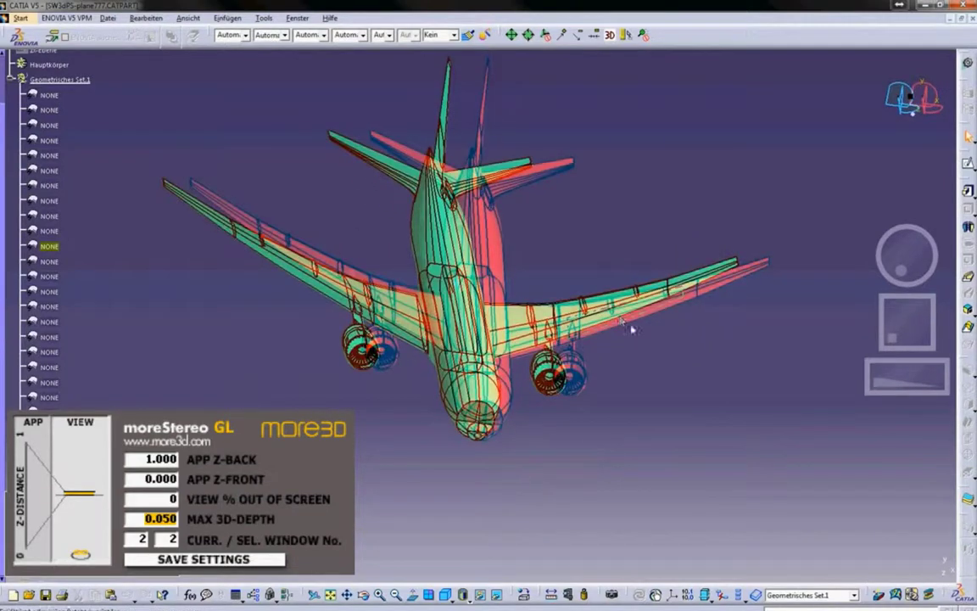
mouse_move(691, 178)
middle_mouse_down()
mouse_move(703, 194)
mouse_move(683, 223)
mouse_move(668, 211)
mouse_move(642, 421)
middle_mouse_up()
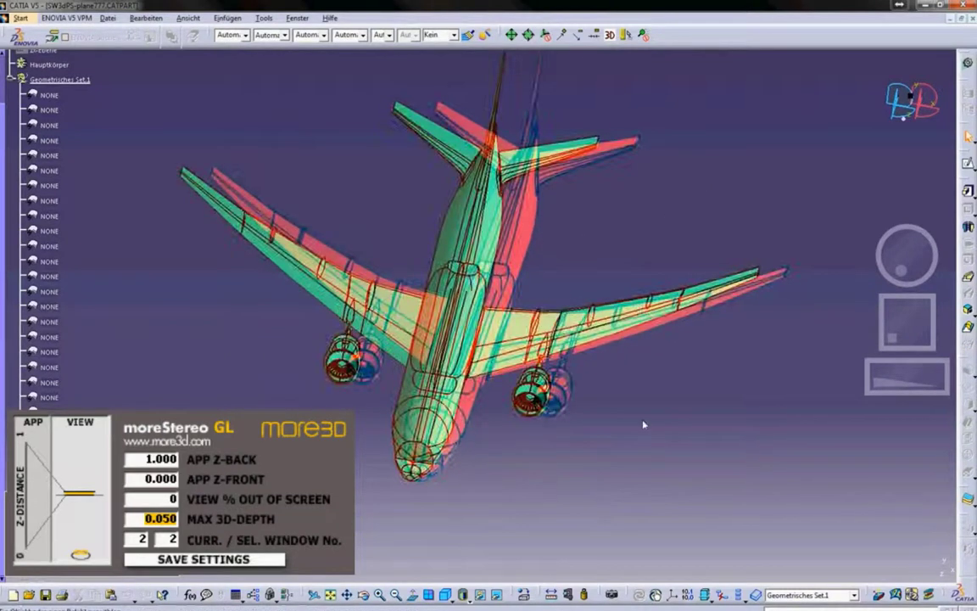
mouse_move(654, 377)
middle_mouse_down()
mouse_move(650, 364)
mouse_move(665, 399)
mouse_move(670, 353)
middle_mouse_up()
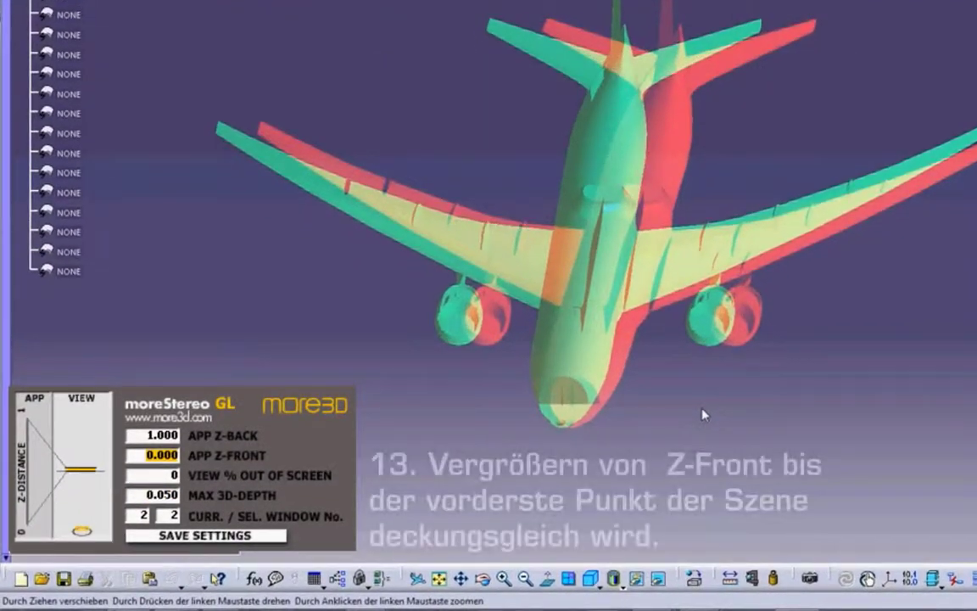
Increase APP Z-FRONT to 0.170 while rotating the plane into a new tilted view
middle_click_drag(702, 415, 709, 409)
key("Up")
key("Up")
key("Up")
key("Up")
key("Up")
mouse_move(696, 422)
middle_mouse_down()
mouse_move(717, 384)
mouse_move(699, 401)
middle_mouse_up()
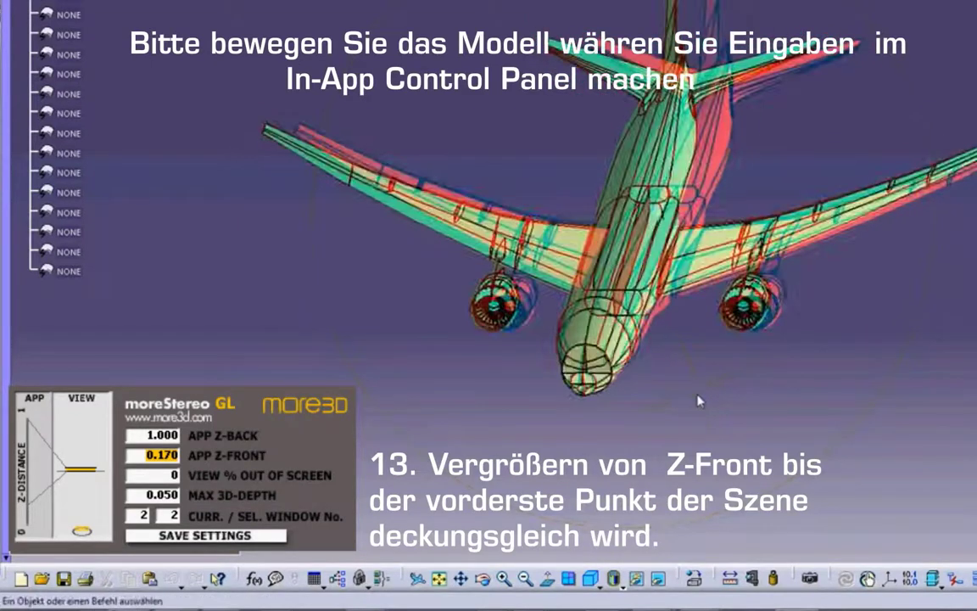
mouse_move(592, 401)
middle_mouse_down()
mouse_move(639, 429)
mouse_move(719, 416)
mouse_move(711, 404)
mouse_move(665, 410)
middle_mouse_up()
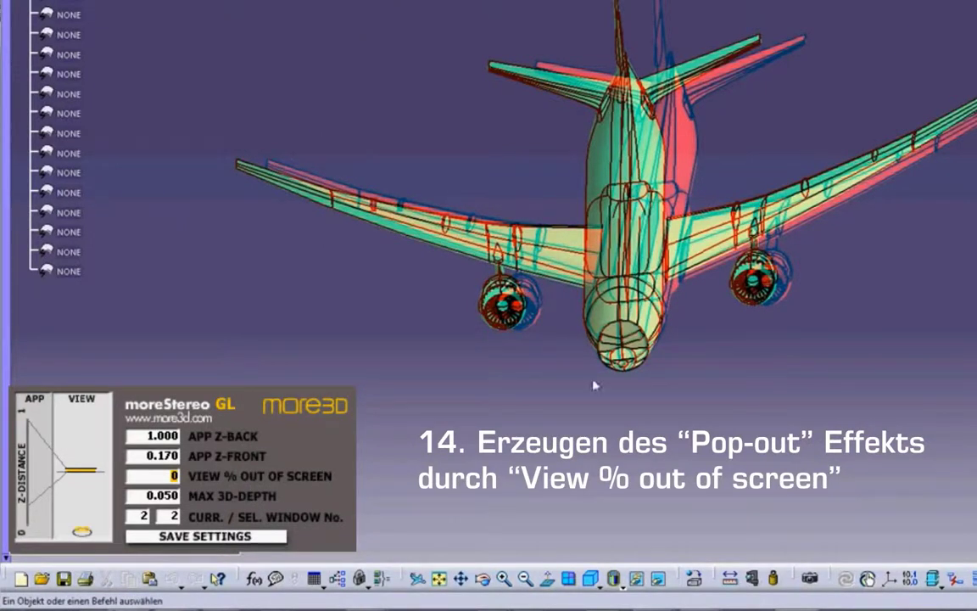
Pan and rotate the 777 plane toward a top-down view to check the 50% pop-out effect
mouse_move(563, 383)
middle_mouse_down()
mouse_move(552, 377)
mouse_move(561, 371)
mouse_move(534, 373)
mouse_move(546, 377)
middle_mouse_up()
mouse_move(689, 362)
middle_mouse_down()
mouse_move(644, 385)
mouse_move(689, 390)
mouse_move(715, 345)
mouse_move(764, 313)
middle_mouse_up()
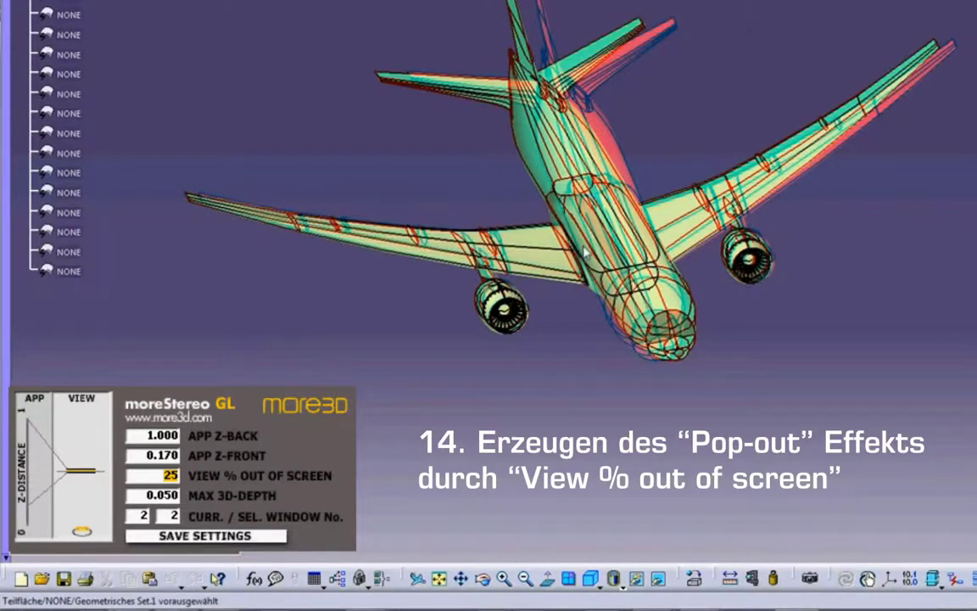
mouse_move(760, 400)
middle_mouse_down()
mouse_move(761, 415)
mouse_move(765, 401)
mouse_move(750, 405)
mouse_move(778, 396)
middle_mouse_up()
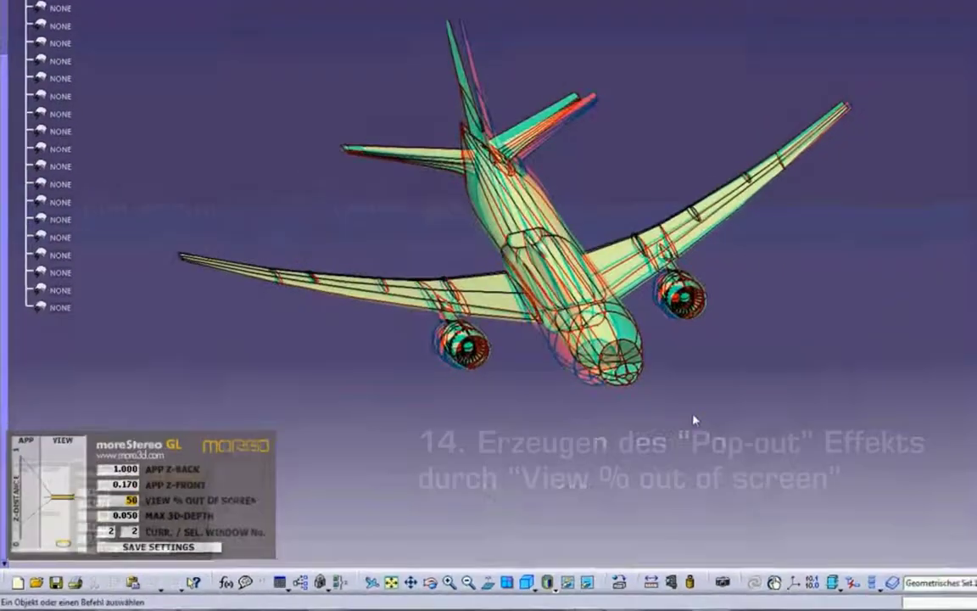